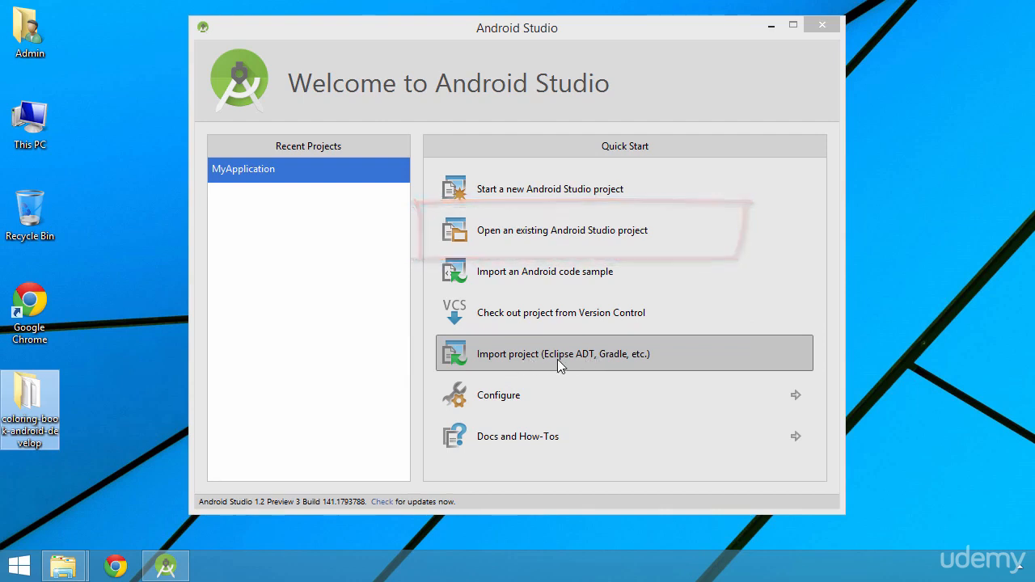
# - Start importing an Eclipse ADT project and choose the coloring-book-android-develop folder from C:\Users\Admin\Desktop as its source
pyautogui.click(531, 361)
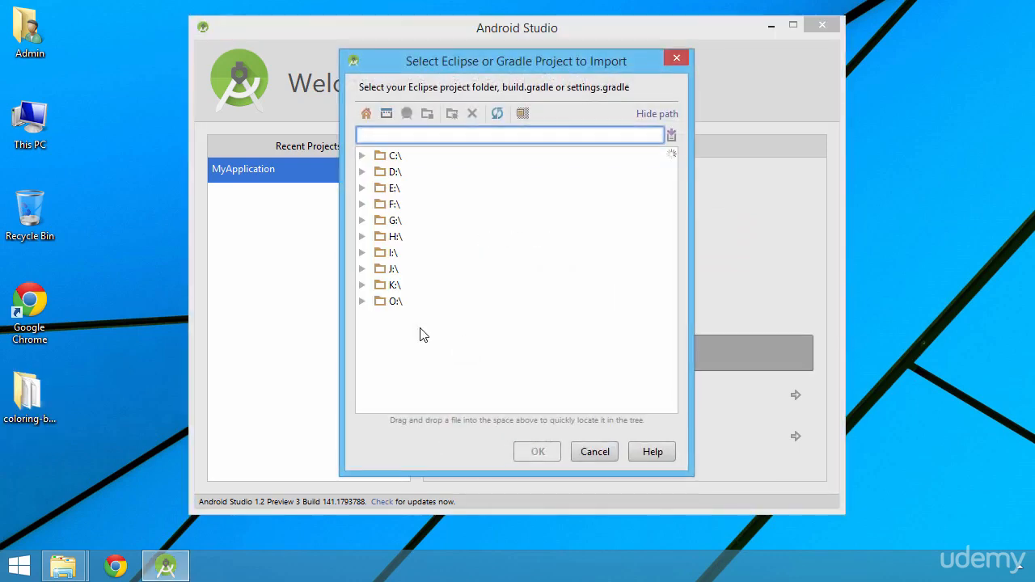
pyautogui.click(362, 154)
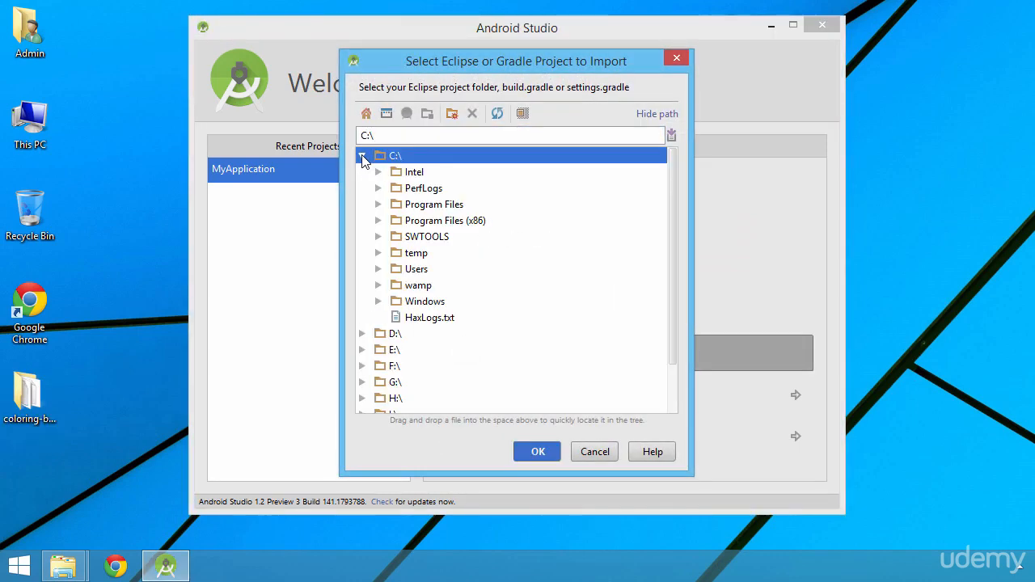
pyautogui.click(378, 270)
pyautogui.click(394, 285)
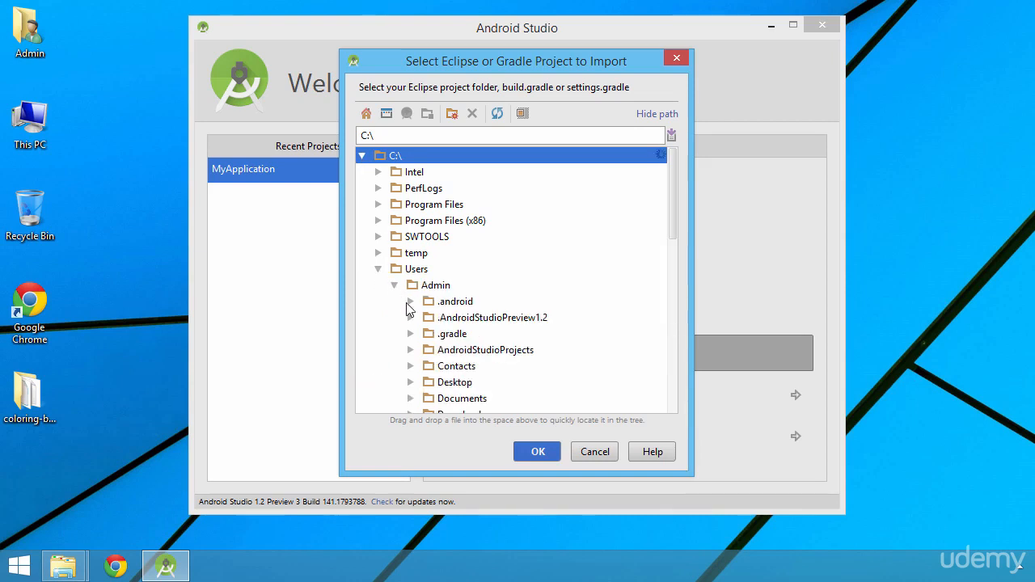
pyautogui.click(415, 381)
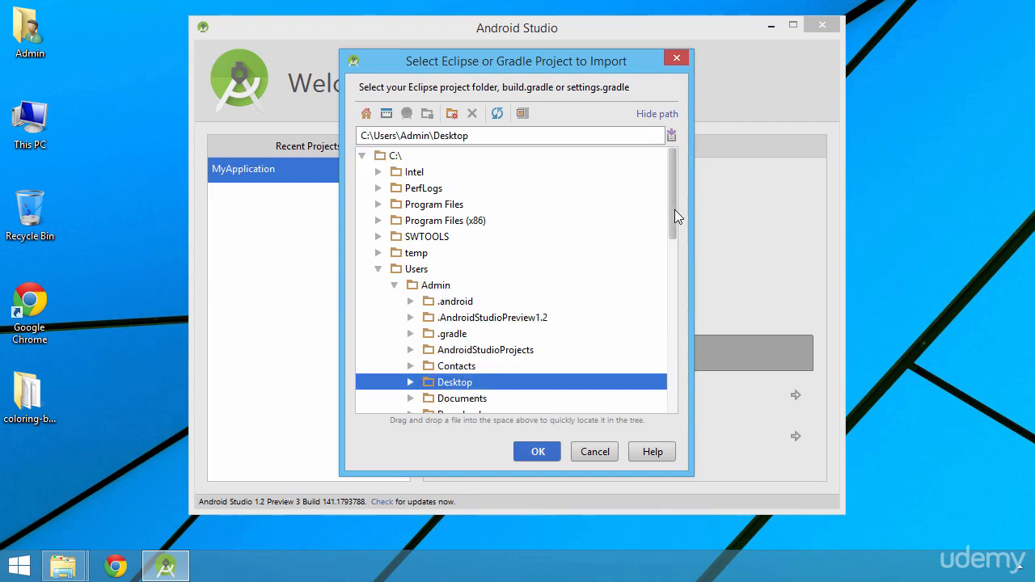
pyautogui.scroll(-2, 371, 314)
pyautogui.click(410, 288)
pyautogui.doubleClick(493, 304)
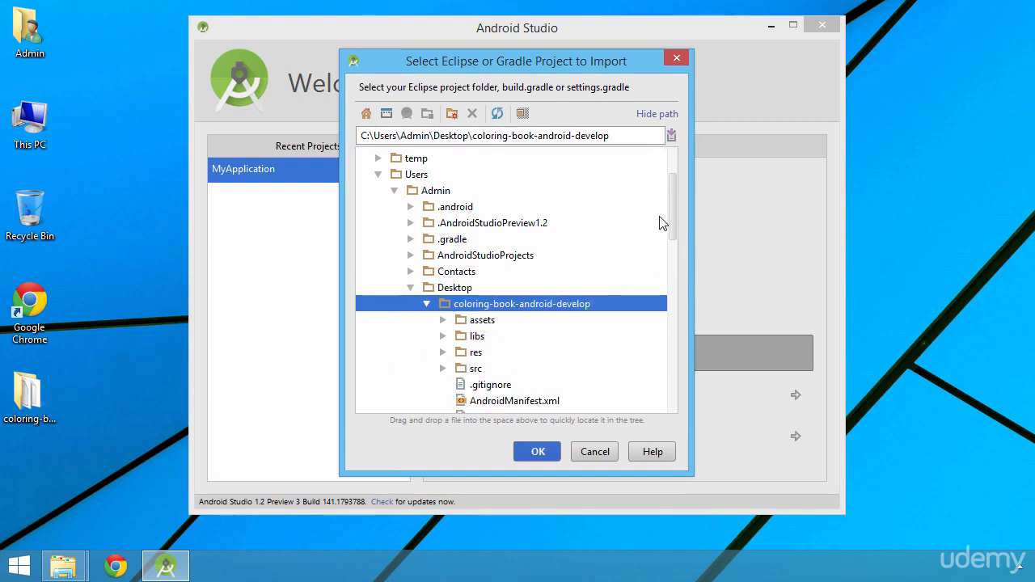
pyautogui.scroll(-1, 671, 220)
pyautogui.moveTo(671, 214); pyautogui.dragTo(666, 241)
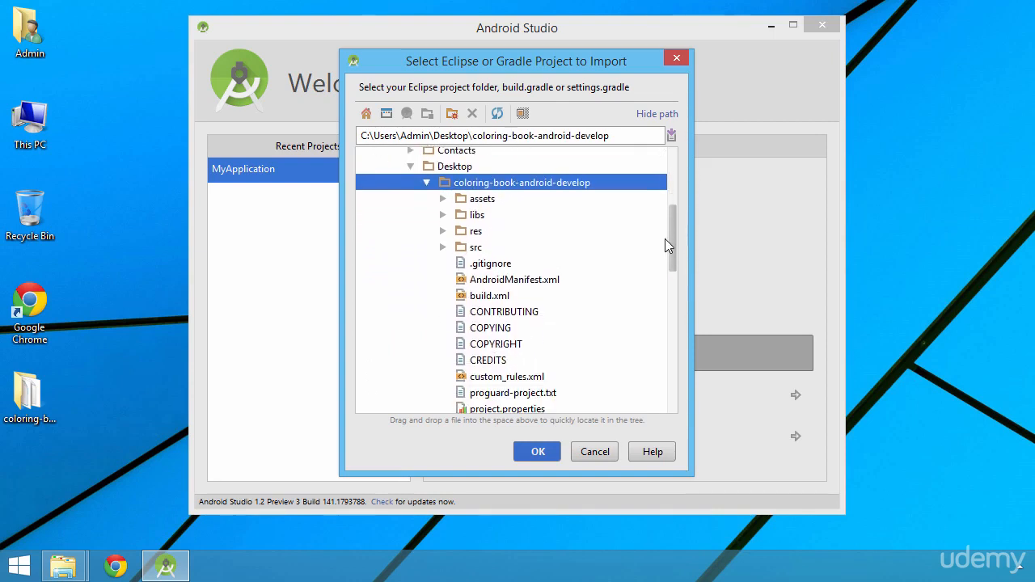
pyautogui.click(535, 452)
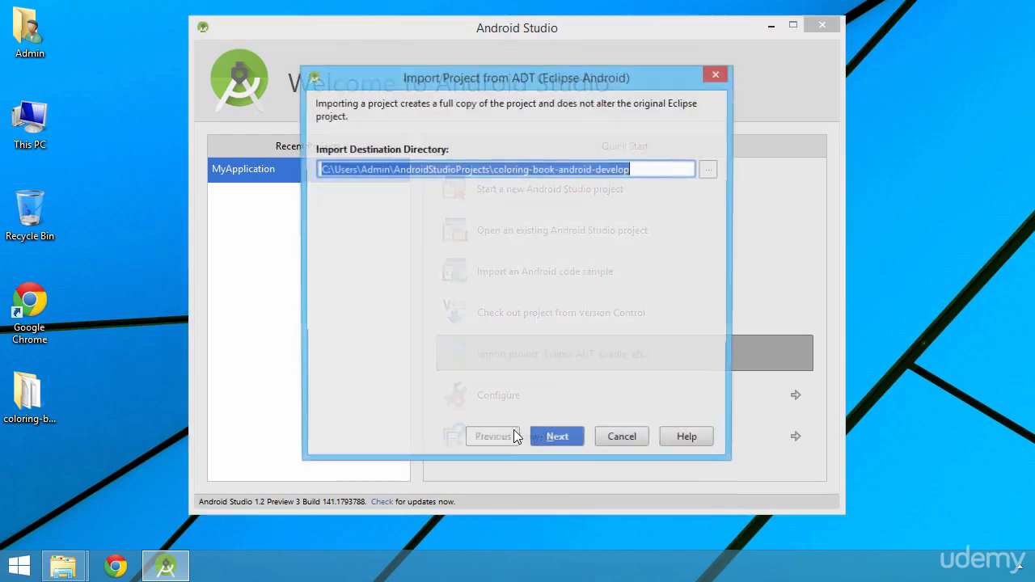
# - Finish the import wizard, keeping the AndroidStudioProjects destination directory, both dependency replacement options and Gradle-style module names
pyautogui.click(412, 172)
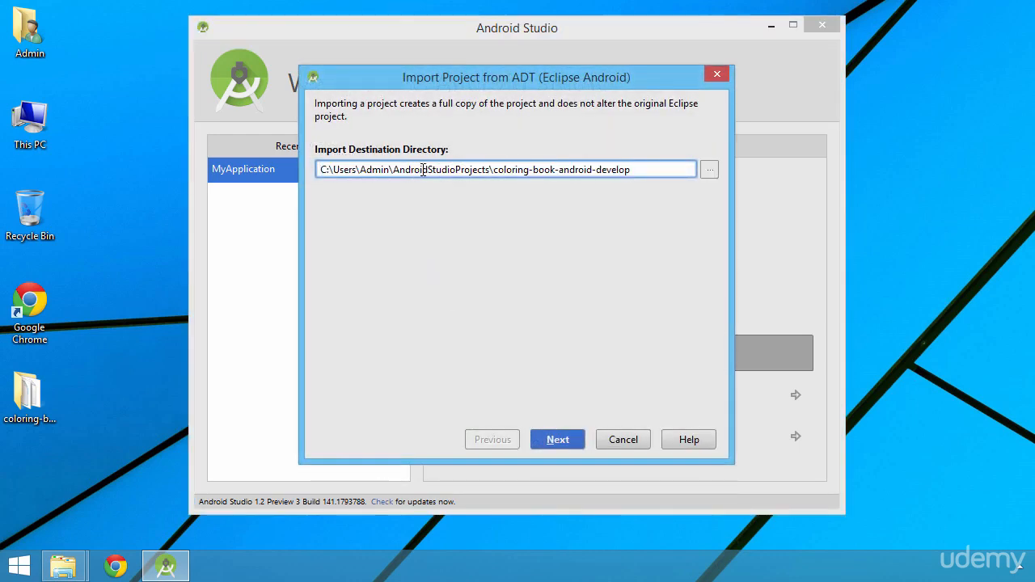
pyautogui.moveTo(393, 169); pyautogui.dragTo(673, 171)
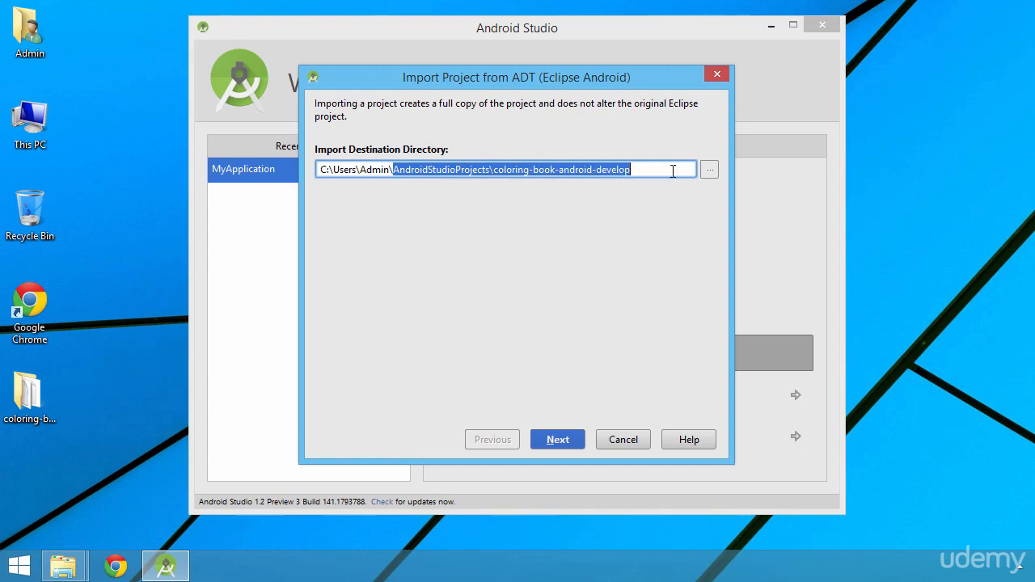
pyautogui.click(668, 169)
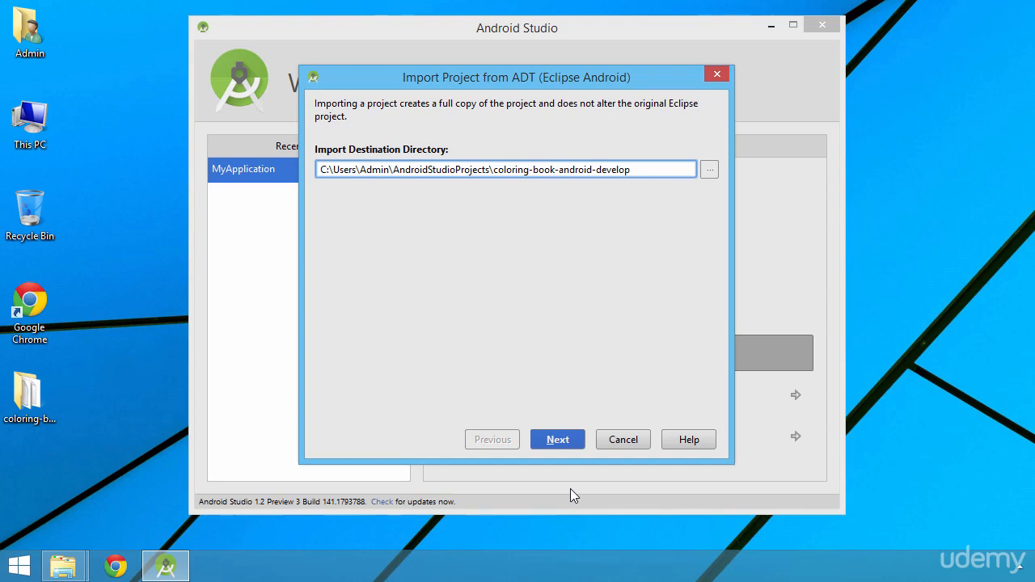
pyautogui.click(550, 437)
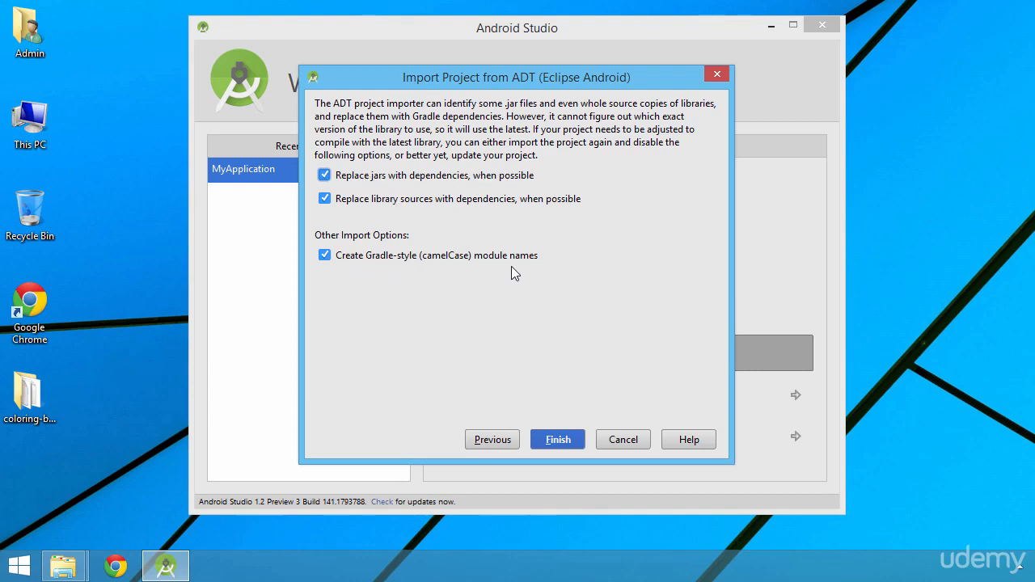
pyautogui.click(555, 437)
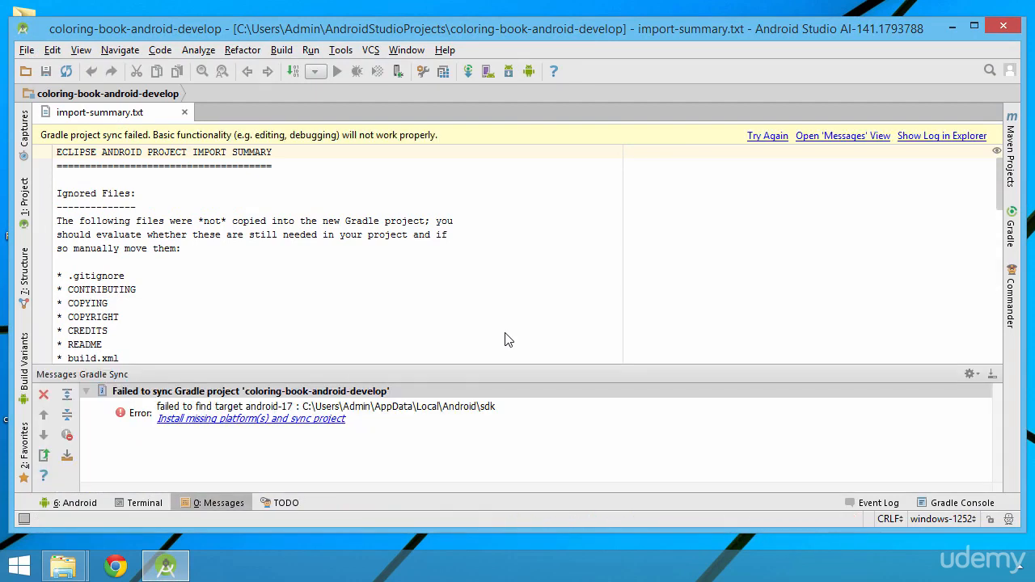
# - Read import-summary.txt through to its end and examine the Gradle sync error
pyautogui.click(505, 332)
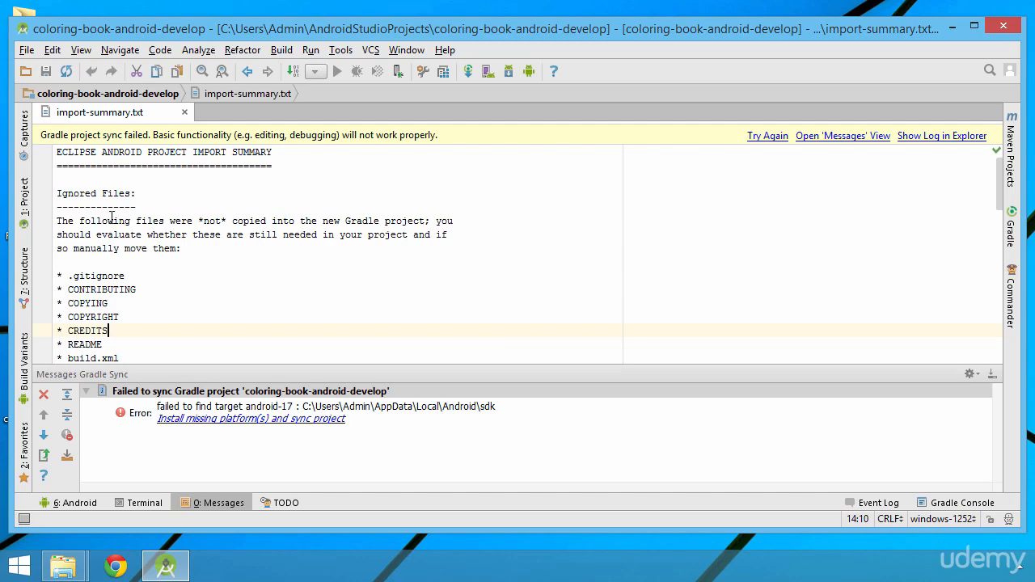
pyautogui.click(150, 221)
pyautogui.scroll(-4, 172, 219)
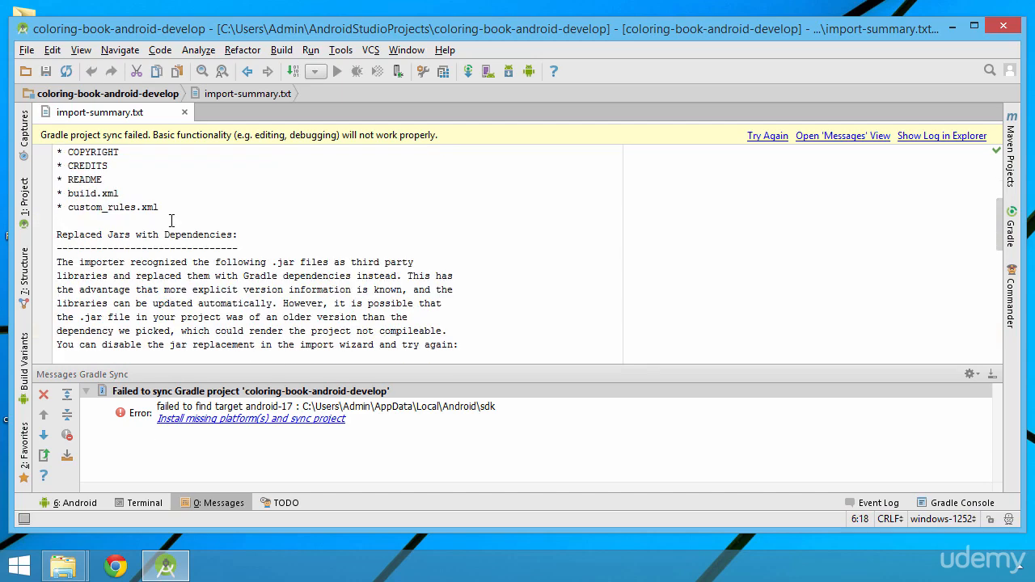
pyautogui.scroll(-2, 244, 258)
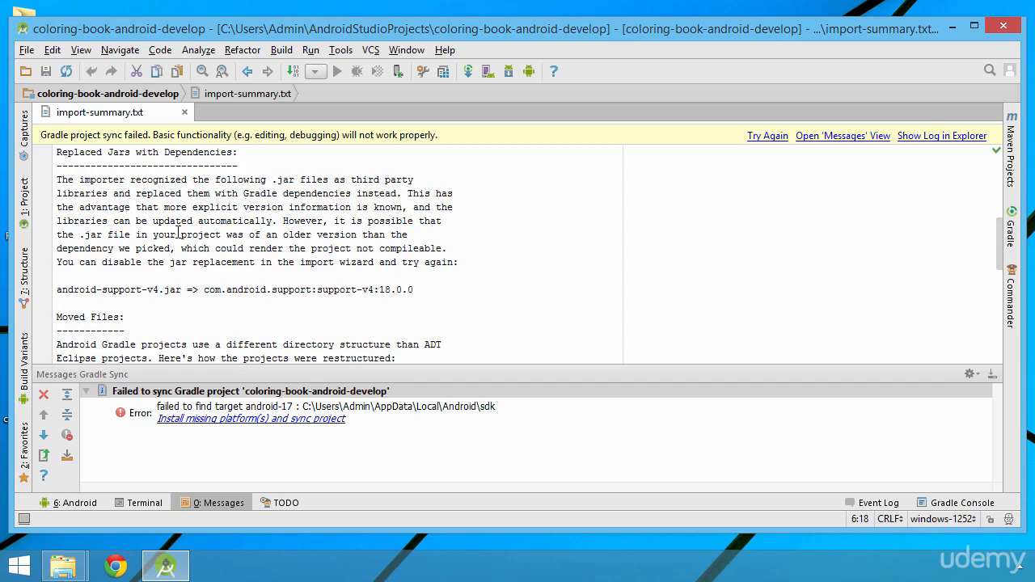
pyautogui.scroll(-4, 177, 232)
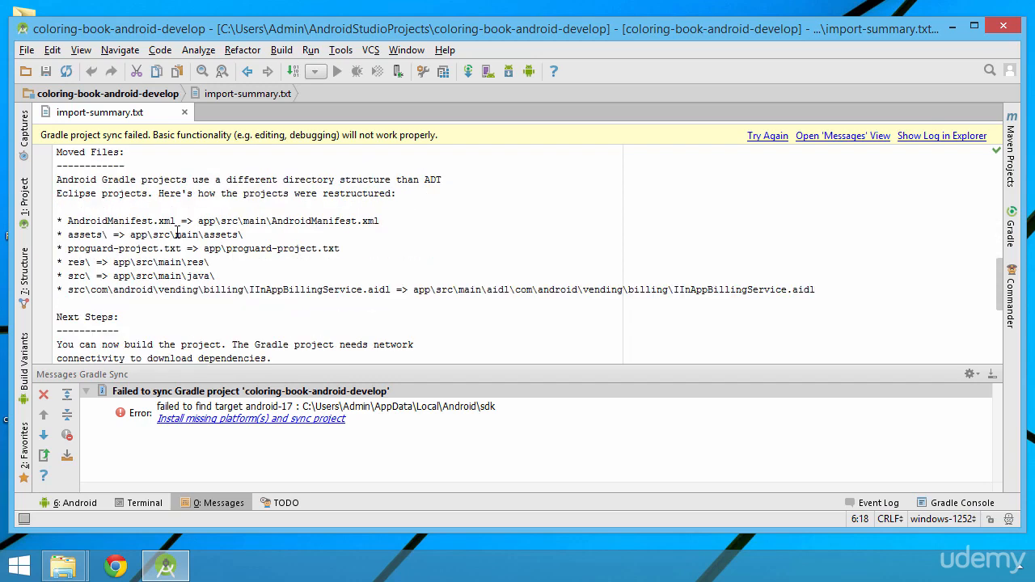
pyautogui.scroll(-4, 289, 244)
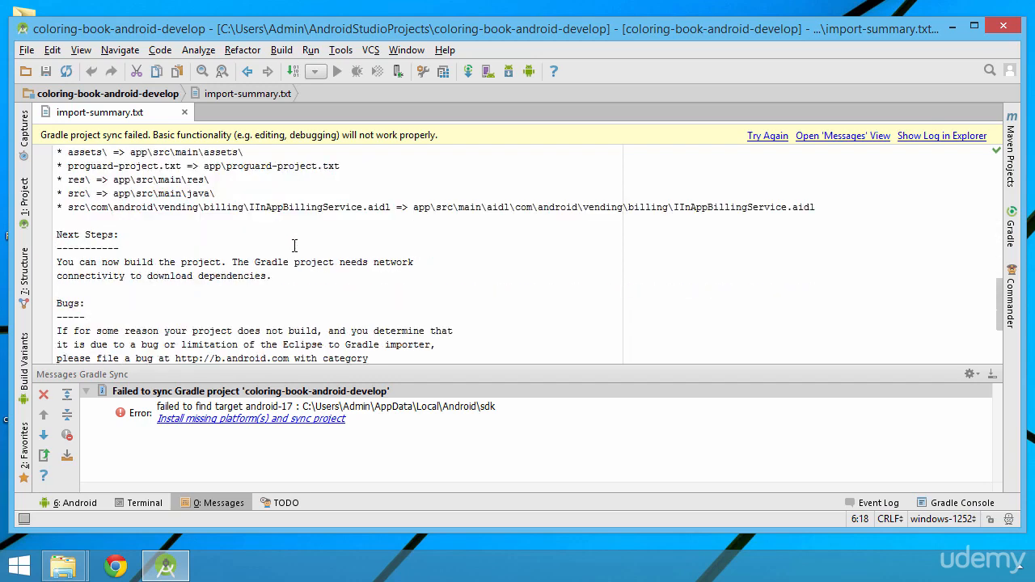
pyautogui.scroll(-2, 295, 246)
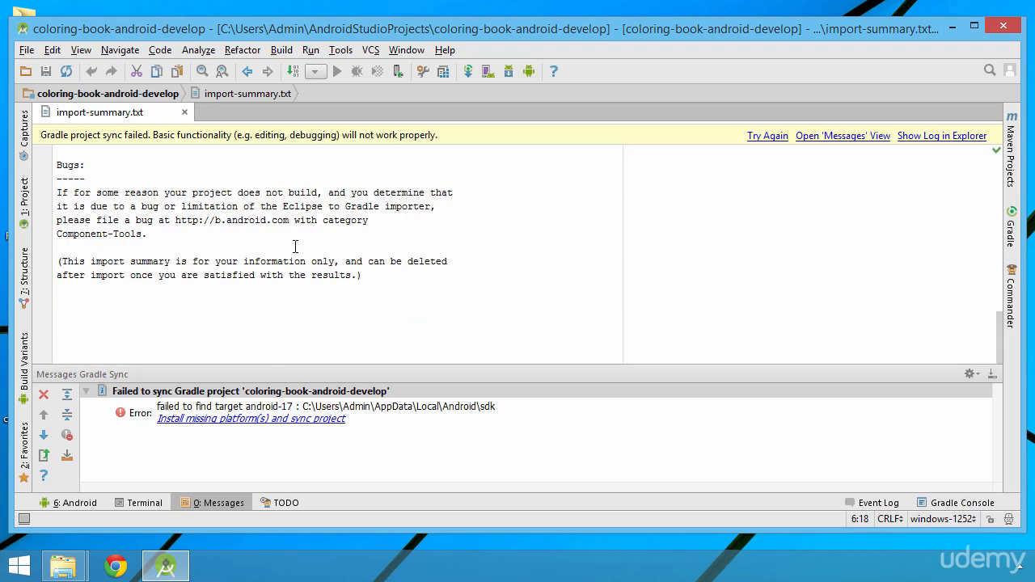
pyautogui.click(310, 437)
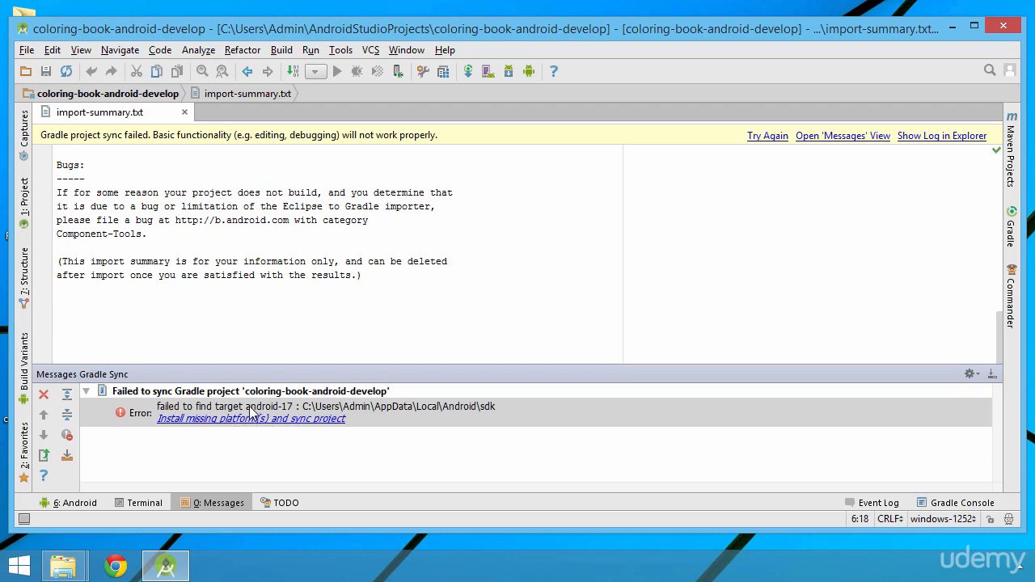
# - Show the file tree in the Project view and expand the coloring-book-android-develop root folder
pyautogui.click(113, 93)
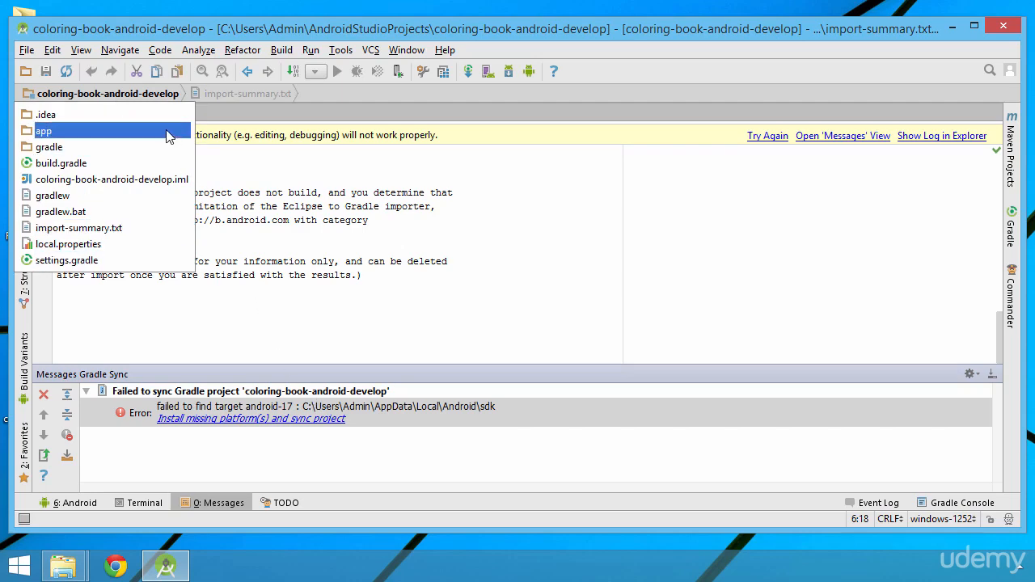
pyautogui.click(135, 89)
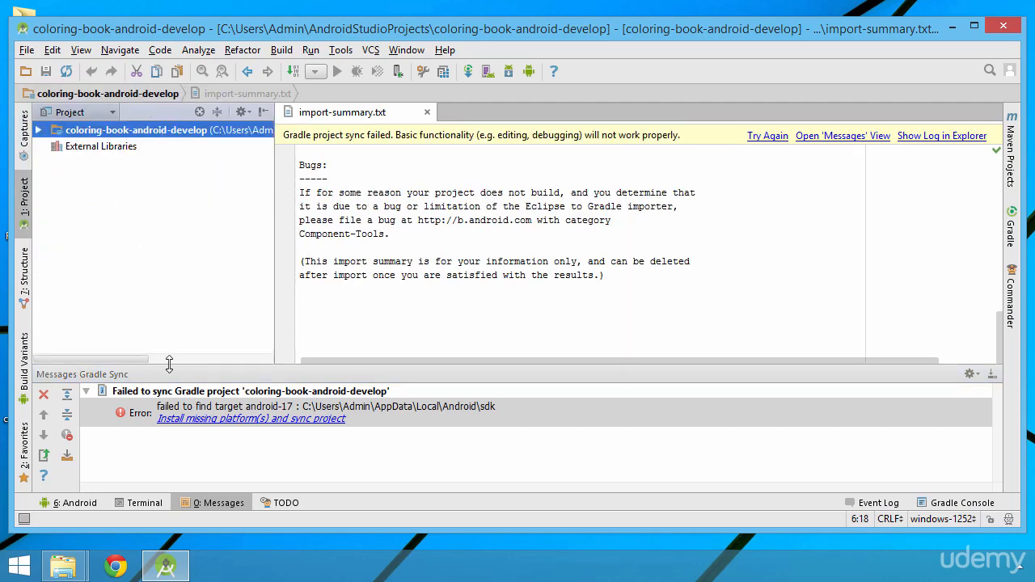
pyautogui.click(38, 131)
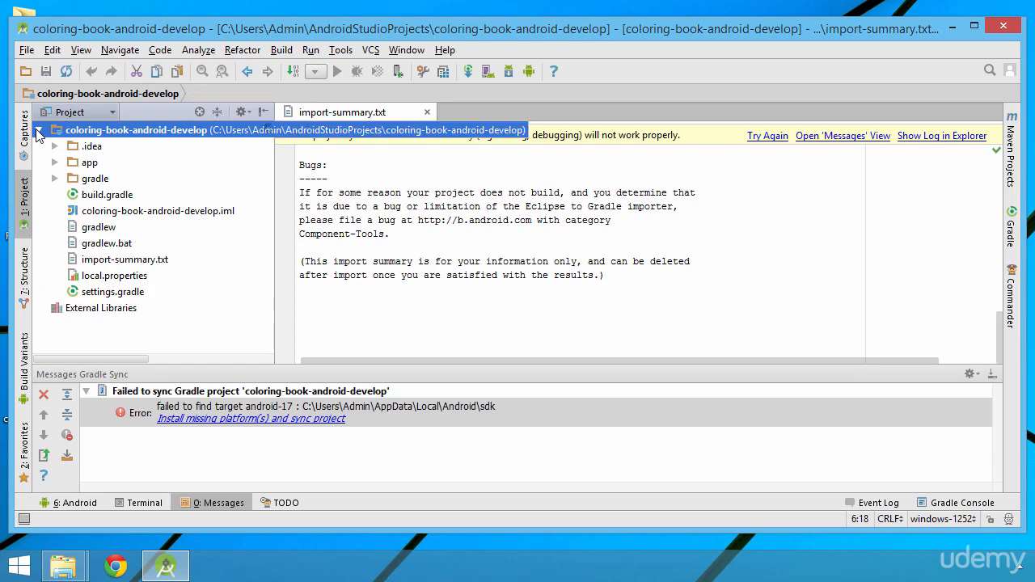
pyautogui.click(69, 112)
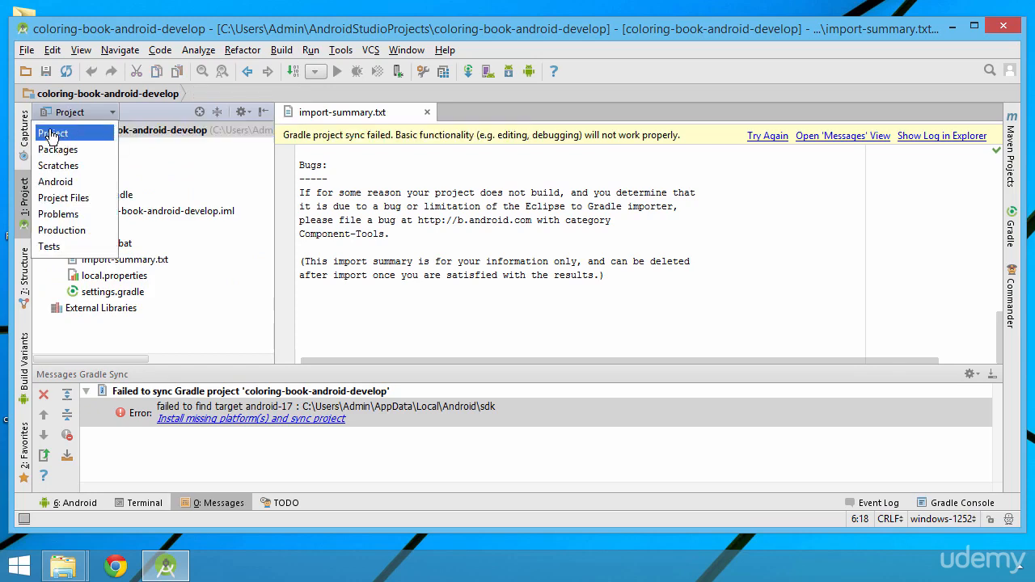
pyautogui.click(59, 133)
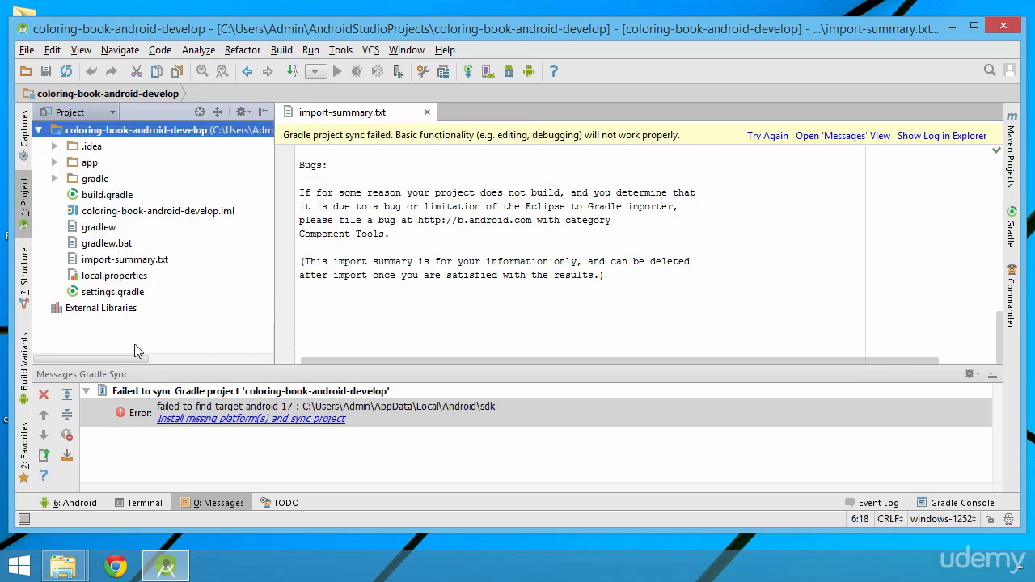
# - Expand the app folder and open its build.gradle file in the editor
pyautogui.click(54, 163)
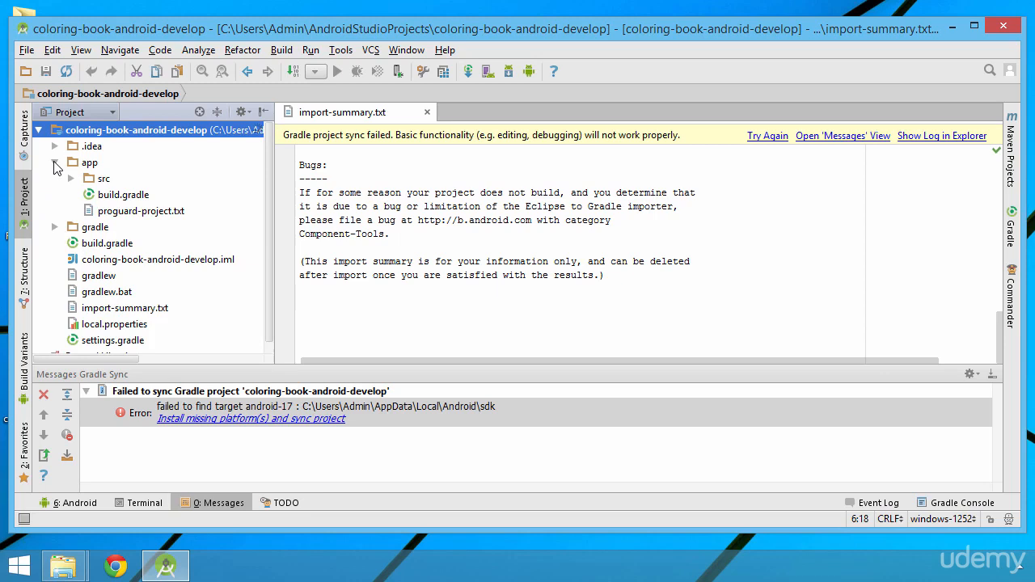
pyautogui.click(115, 198)
pyautogui.doubleClick(108, 199)
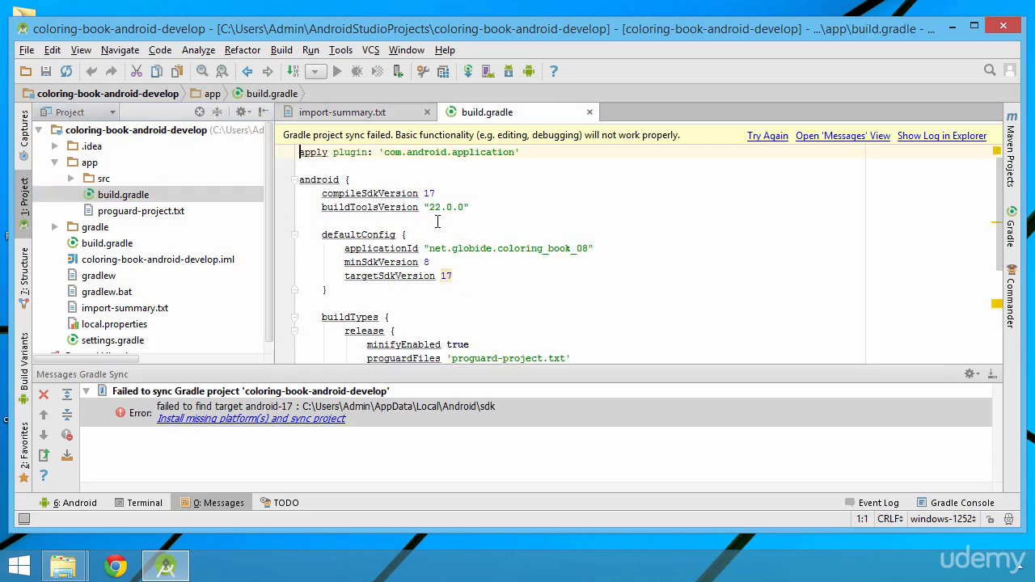
# - Set both compileSdkVersion and targetSdkVersion to 22 in the app's build.gradle
pyautogui.moveTo(436, 193); pyautogui.dragTo(425, 193)
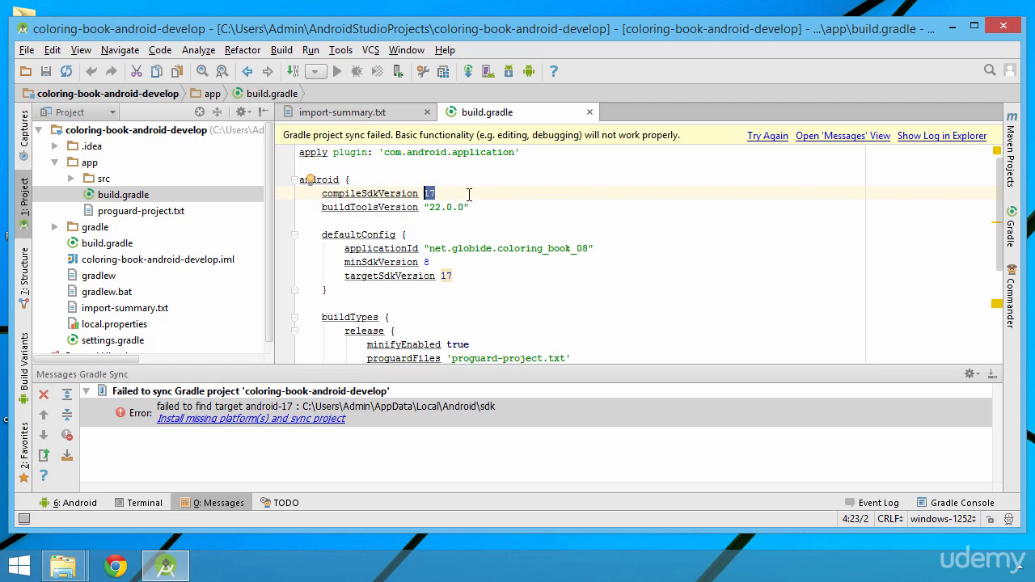
pyautogui.write('22')
pyautogui.moveTo(452, 276); pyautogui.dragTo(441, 276)
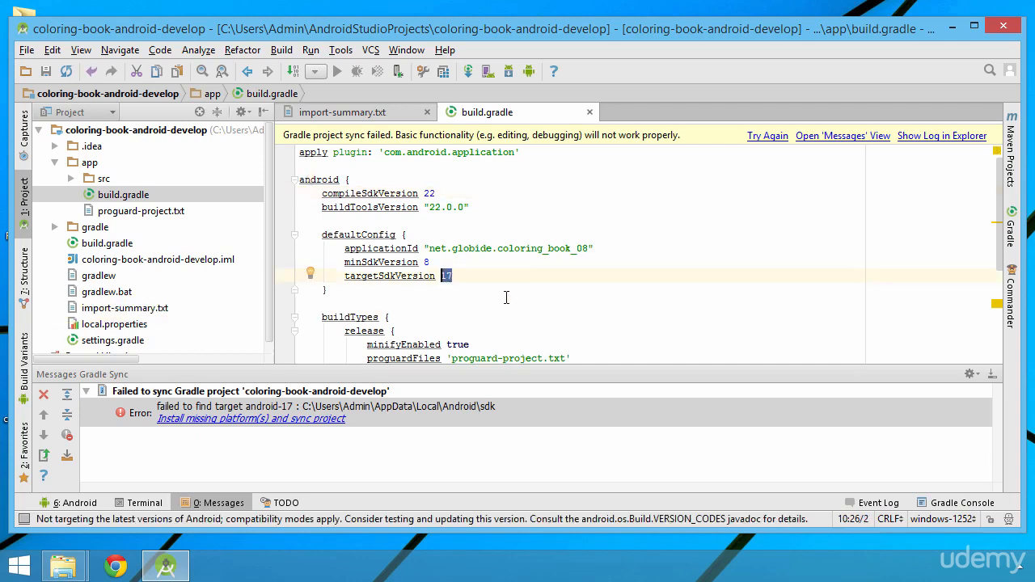
pyautogui.write('22')
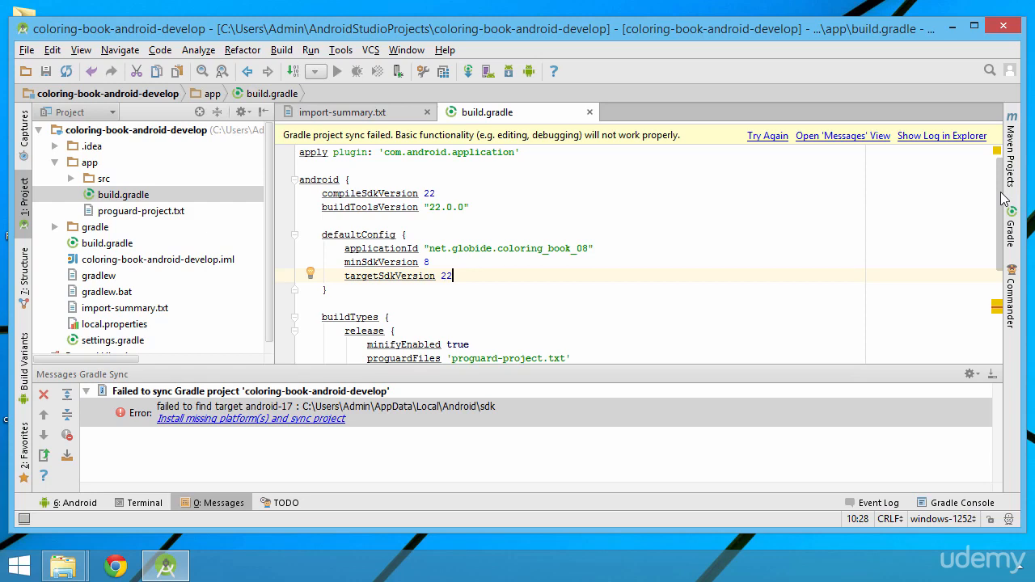
# - Review the support-v4 entry in the dependencies block and look up the Android Support Library's revision among the SDK Manager's Extras
pyautogui.moveTo(1002, 198); pyautogui.dragTo(1002, 284)
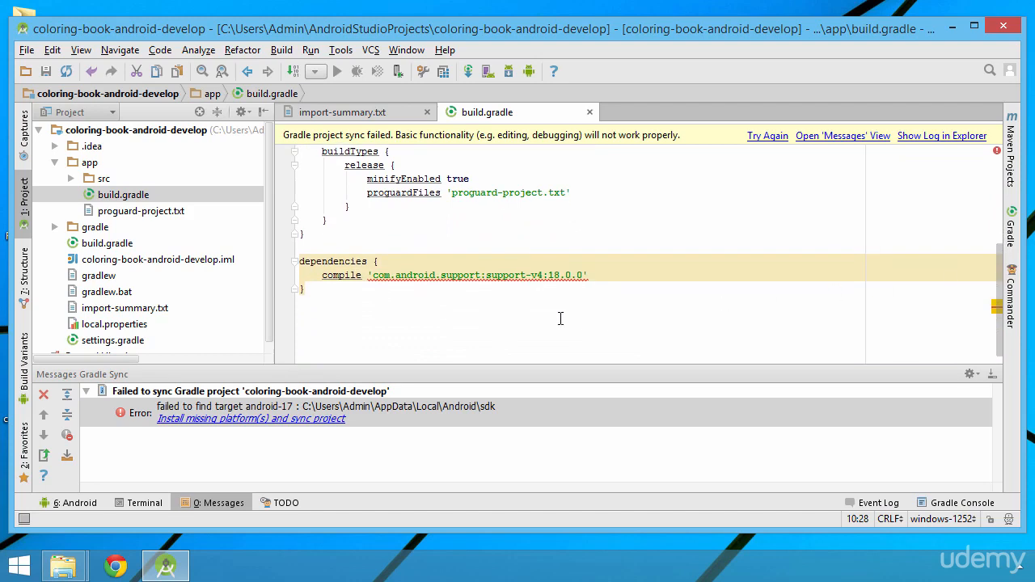
pyautogui.click(533, 296)
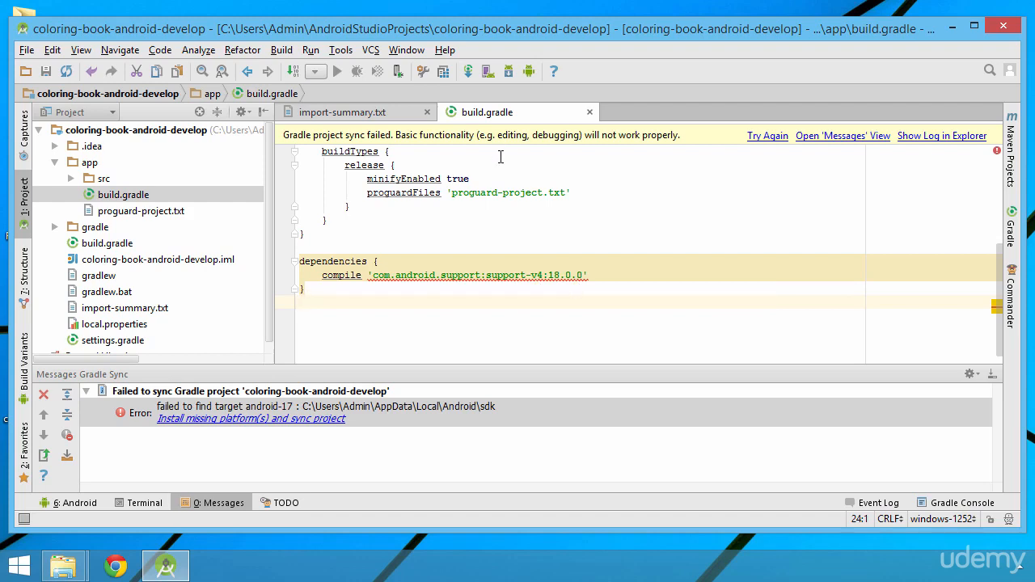
pyautogui.click(508, 71)
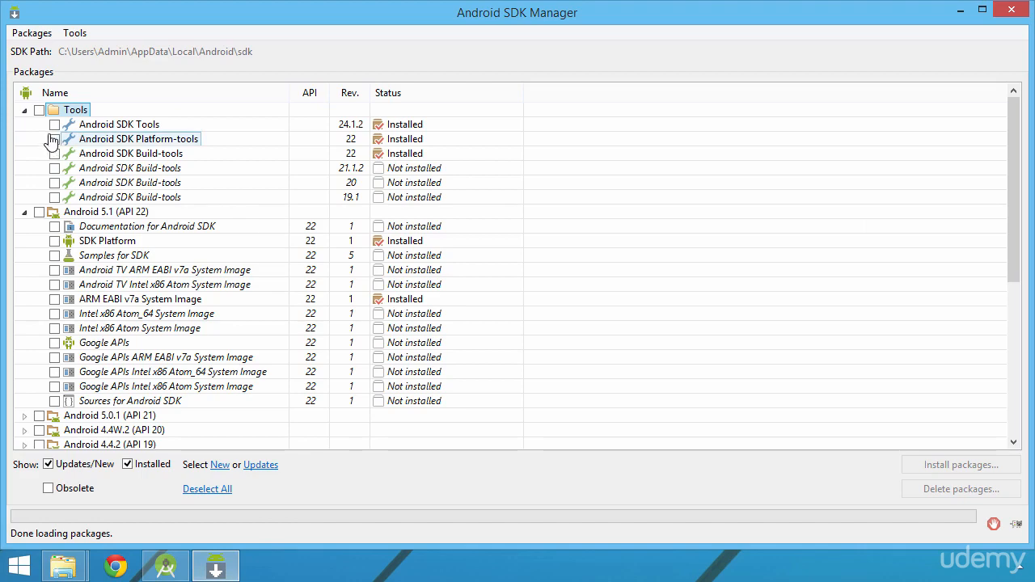
pyautogui.click(24, 109)
pyautogui.click(24, 123)
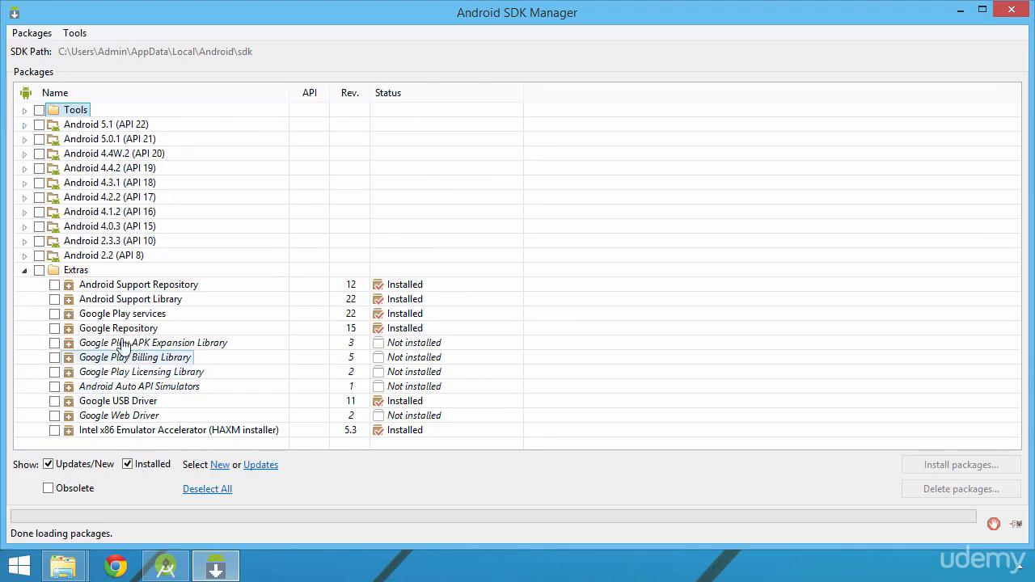
pyautogui.click(128, 300)
pyautogui.moveTo(128, 303)
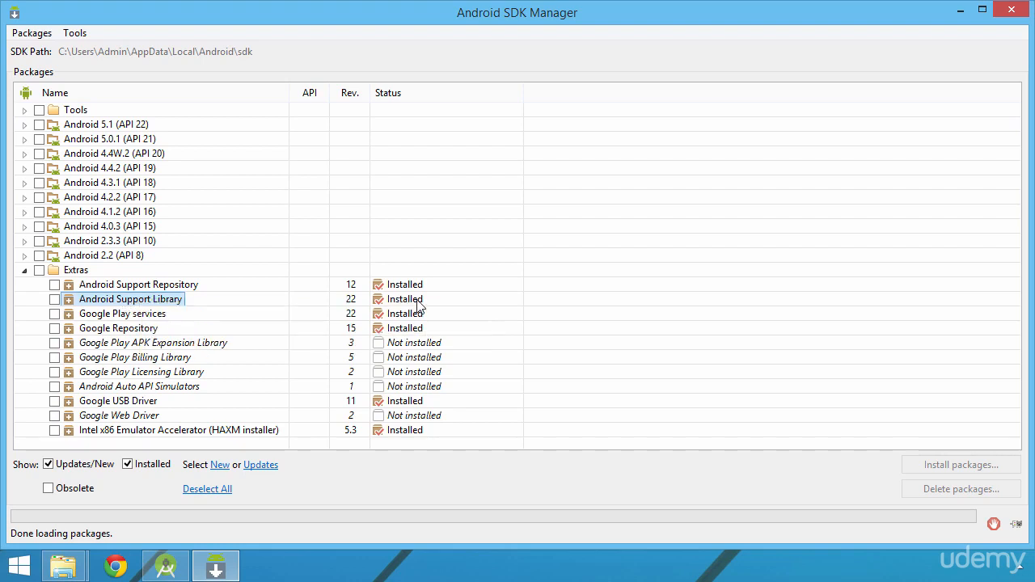
pyautogui.moveTo(352, 305)
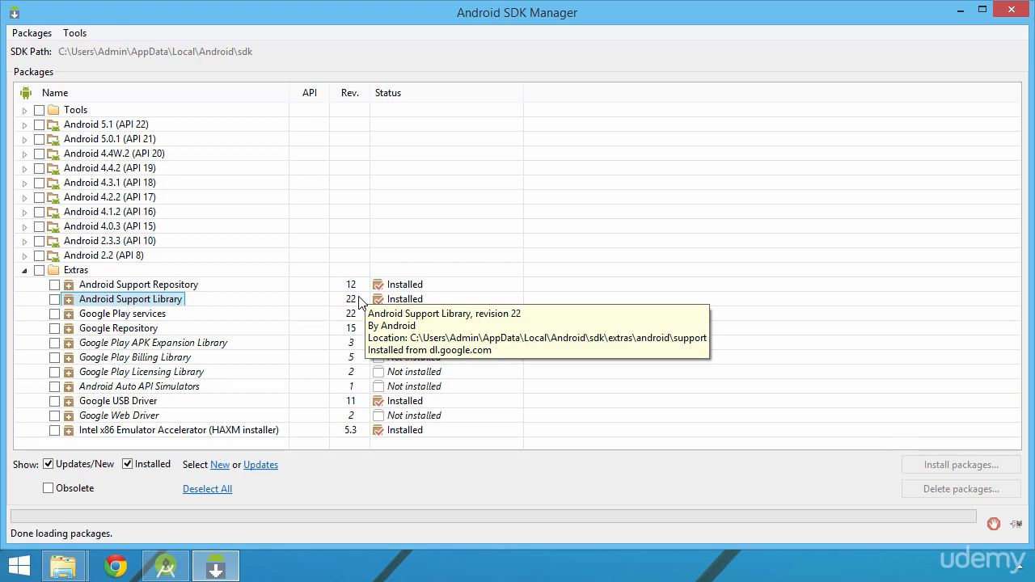
# - Return to Android Studio, set the support-v4 dependency version to 22.0.0 in the app's build.gradle, and sync the project
pyautogui.click(165, 566)
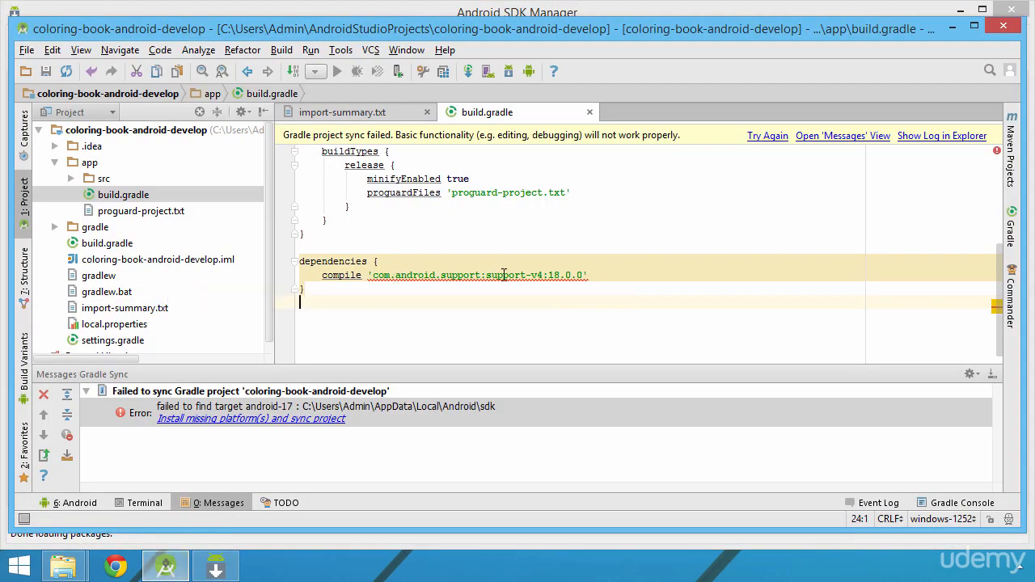
pyautogui.moveTo(550, 275); pyautogui.dragTo(585, 275)
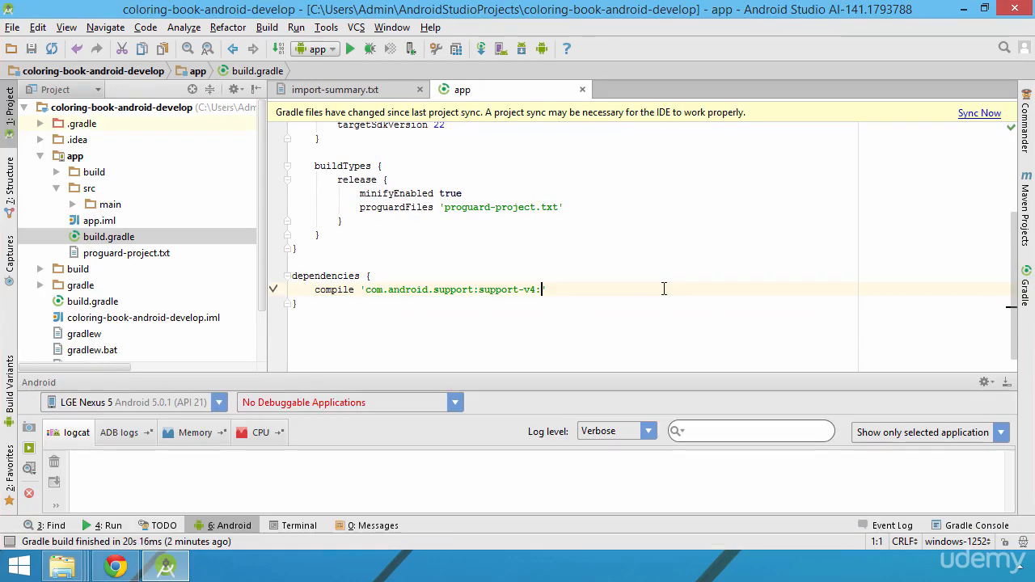
pyautogui.write('22.0.')
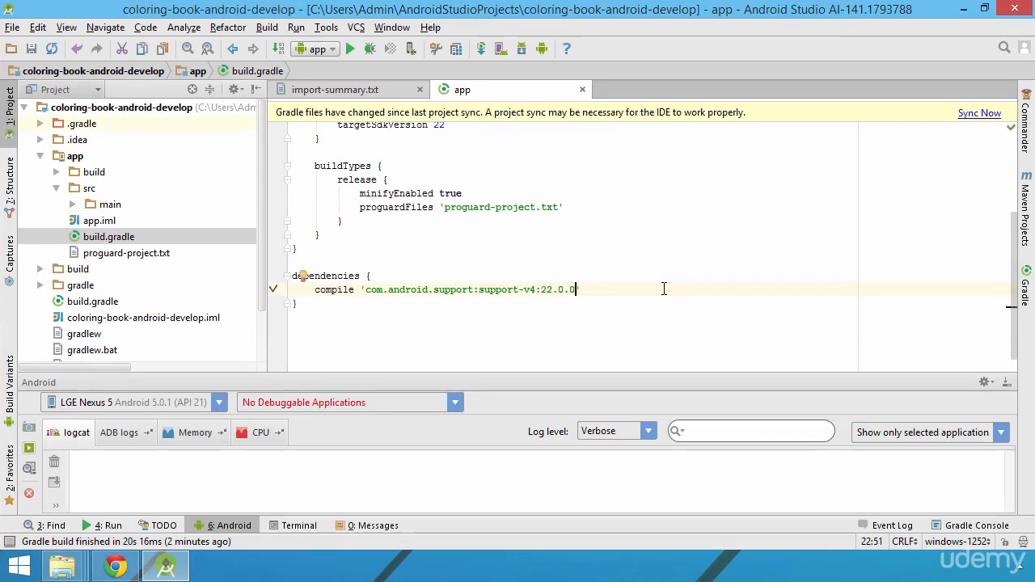
pyautogui.click(979, 113)
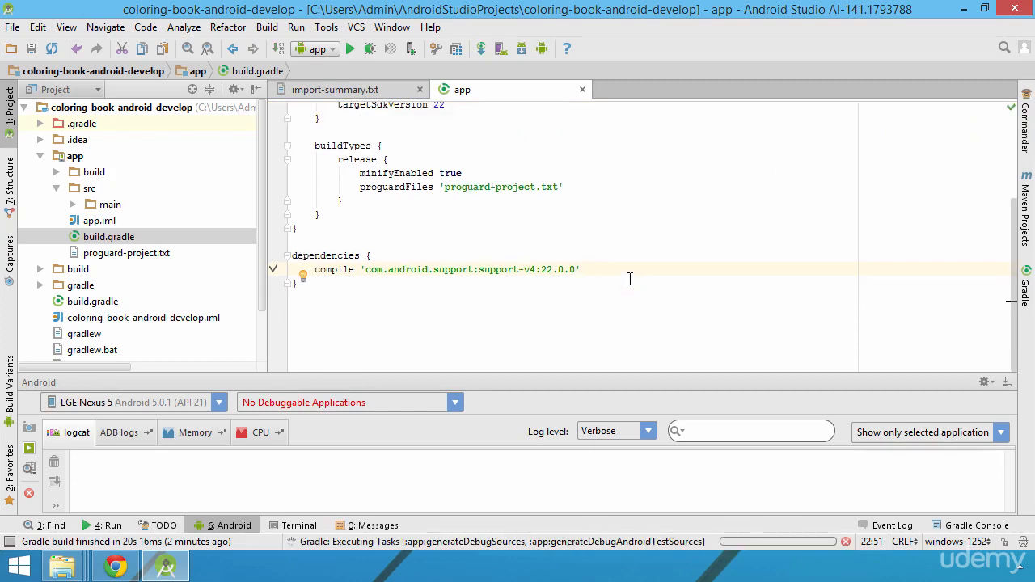
pyautogui.click(532, 321)
pyautogui.scroll(3, 469, 298)
pyautogui.scroll(-2, 469, 299)
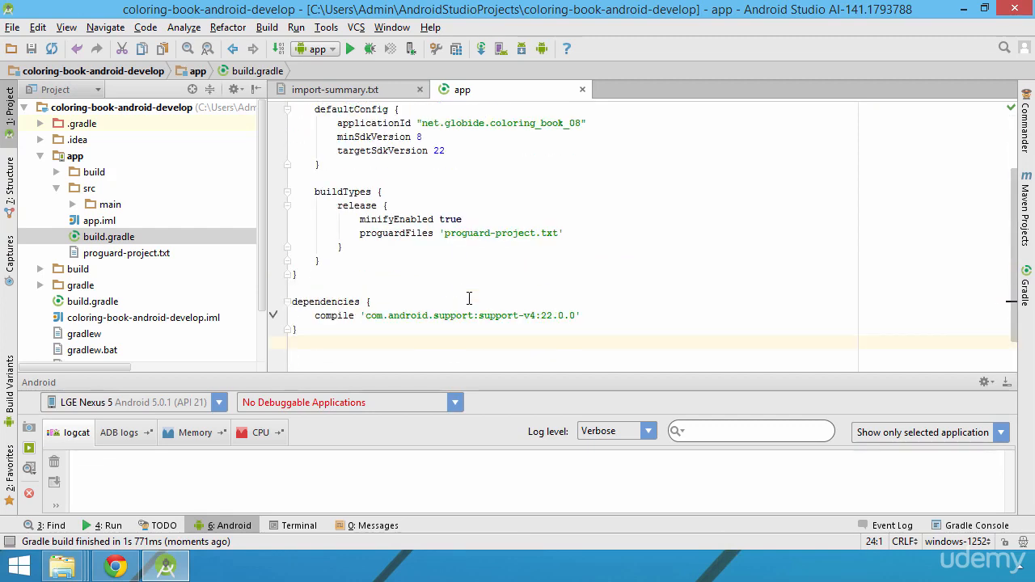
pyautogui.scroll(-1, 469, 298)
# - Run the app configuration of coloring-book-android-develop on the connected LGE Nexus 5 device
pyautogui.click(140, 106)
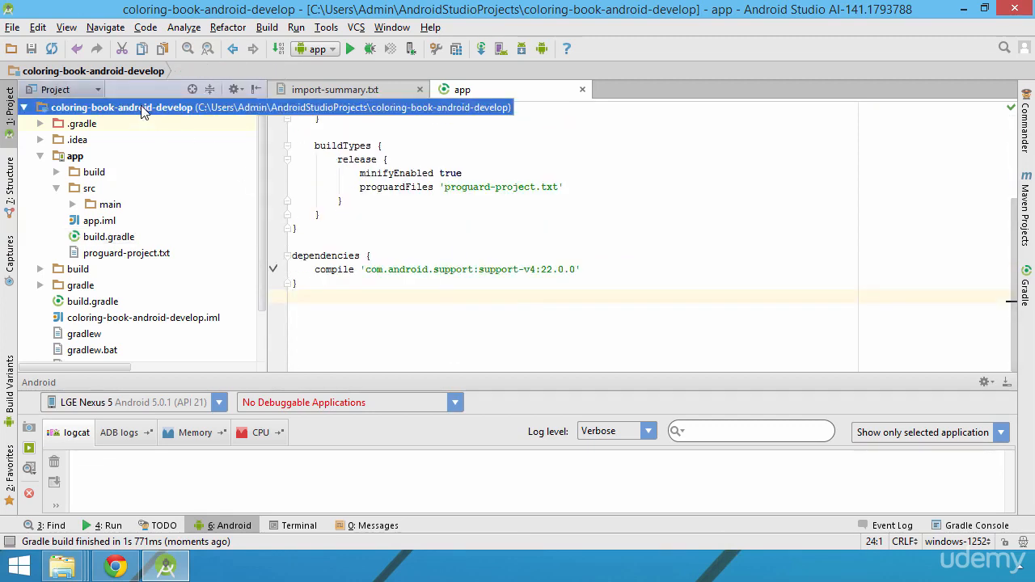
pyautogui.click(350, 49)
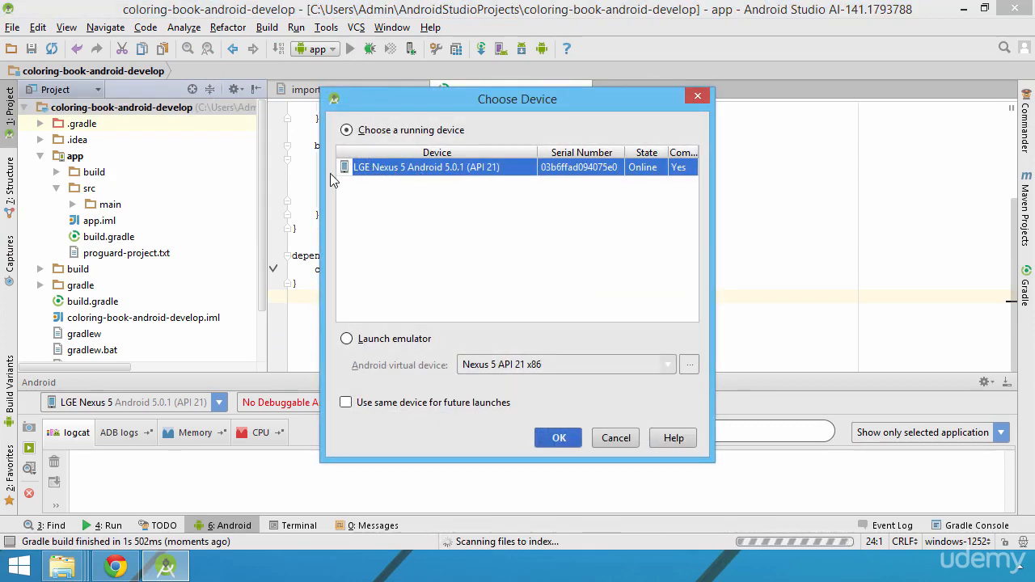
pyautogui.click(559, 438)
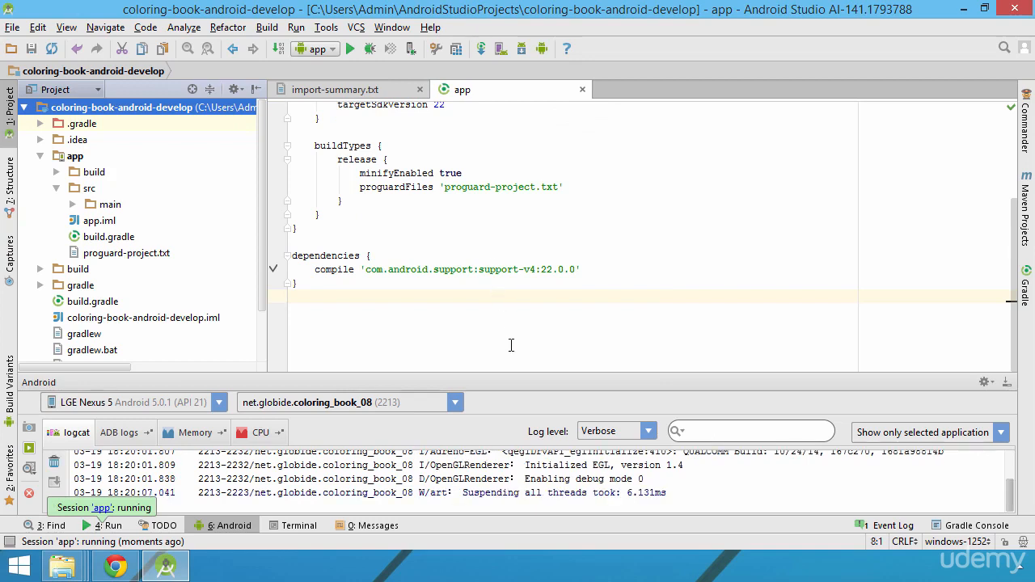
pyautogui.click(538, 352)
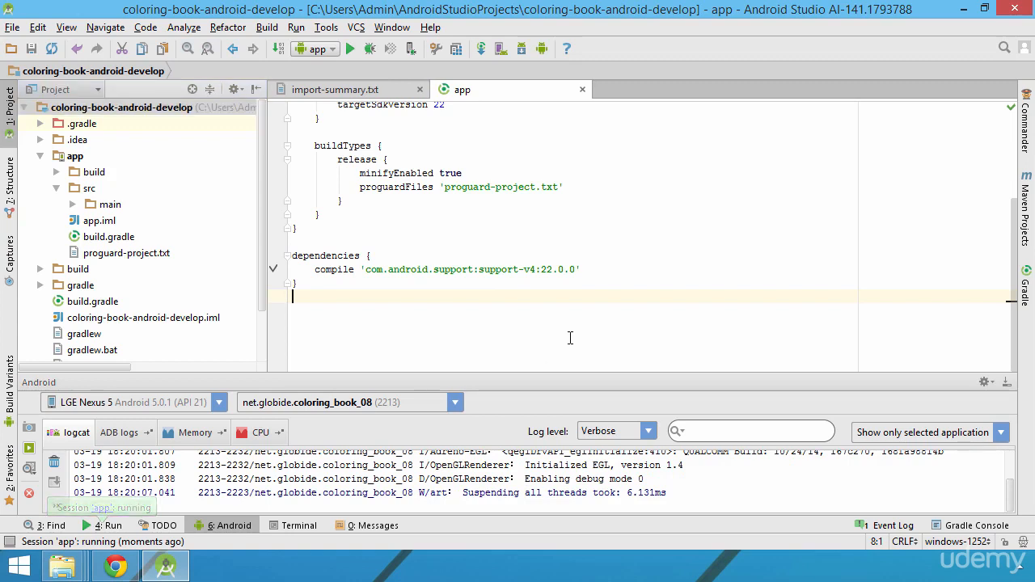
pyautogui.scroll(3, 566, 335)
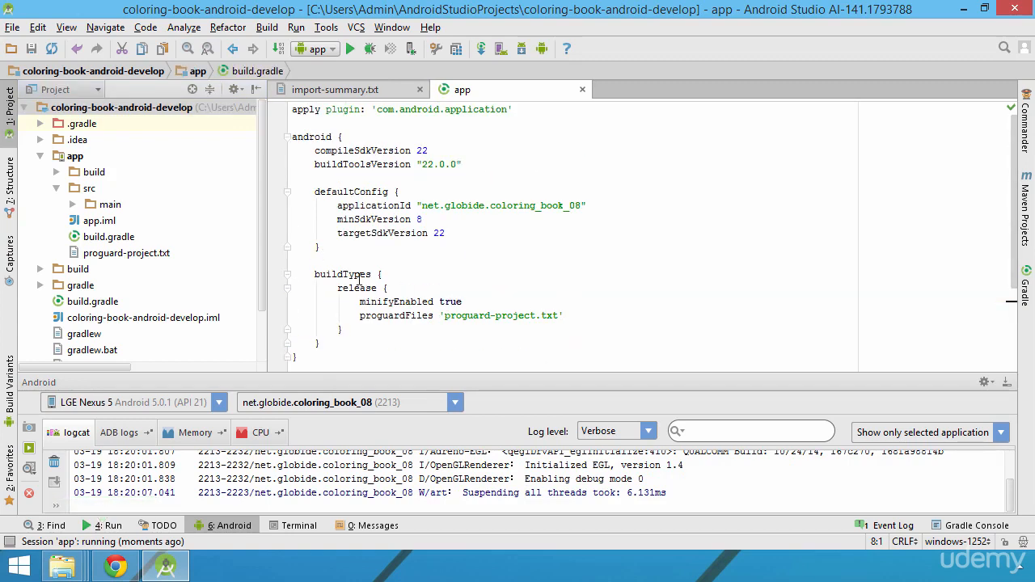